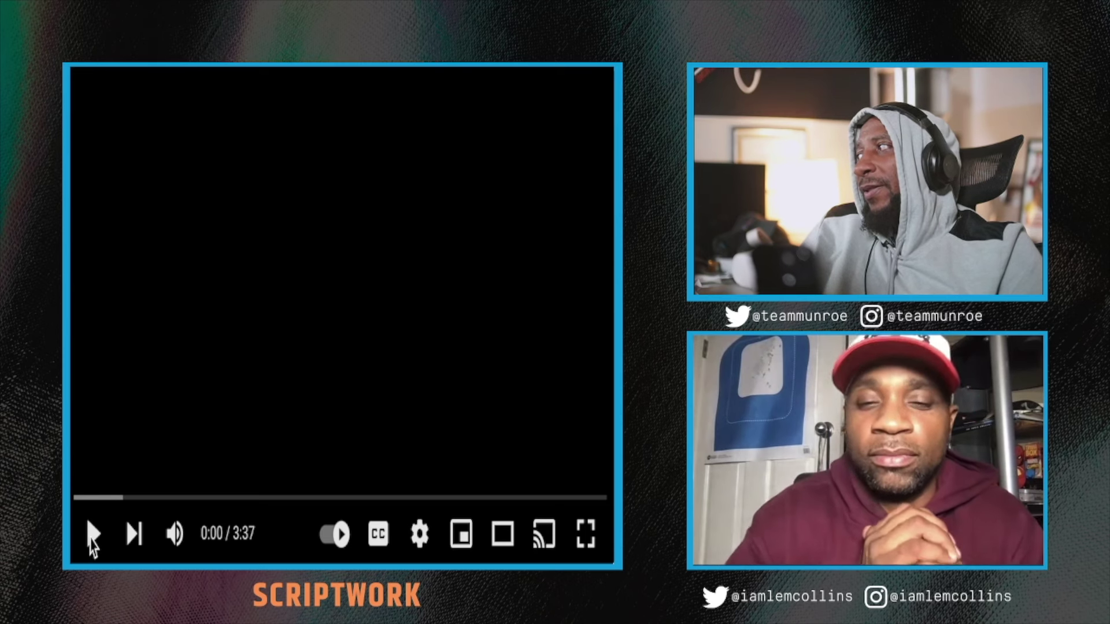
Step: Play the music video and pause it at 3:32 of 3:37, just before the end
click(93, 534)
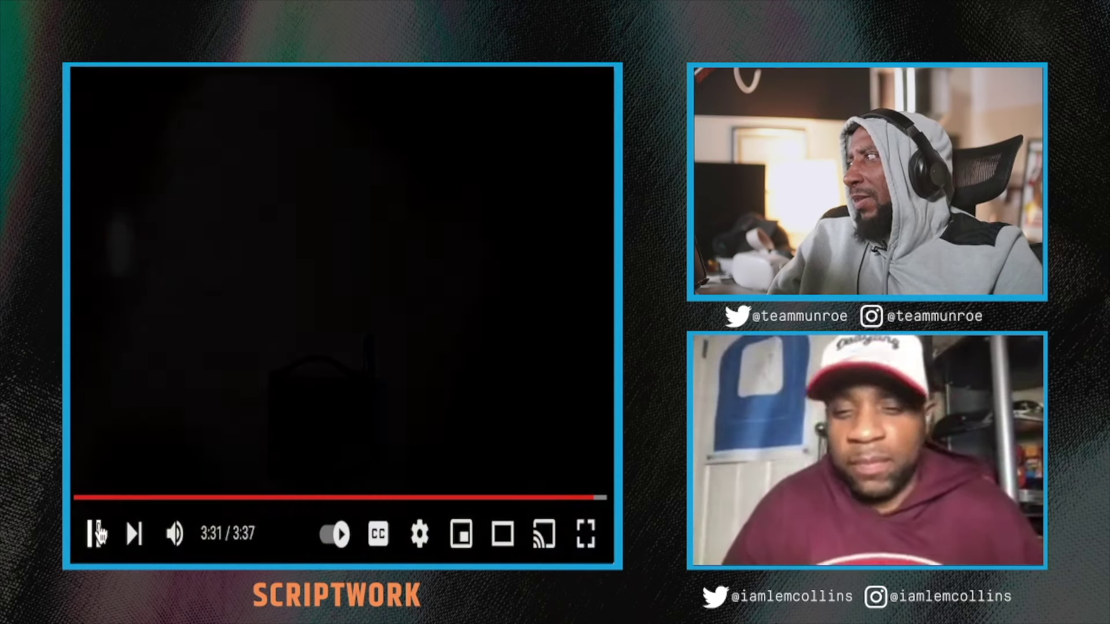
click(95, 534)
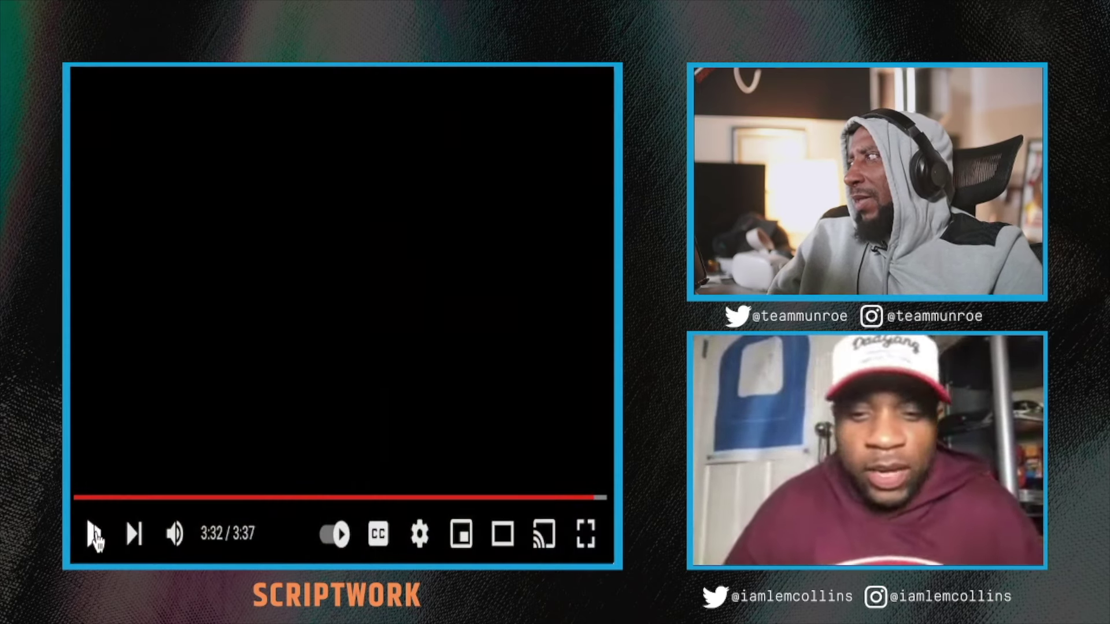